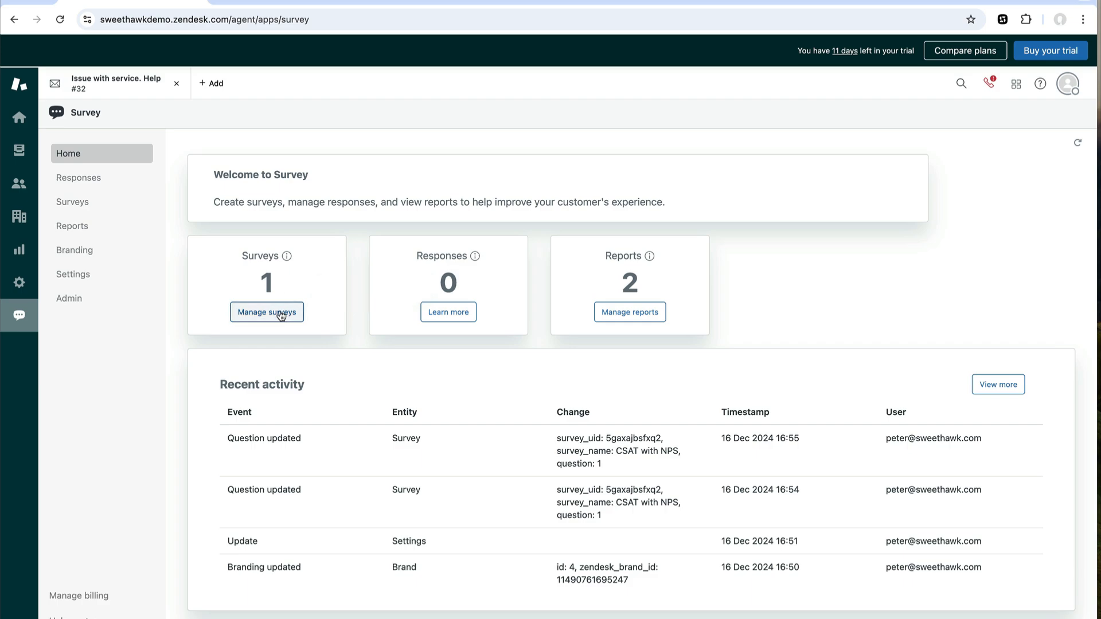
- From Manage surveys, open question 1 of the CSAT with NPS survey for editing
click(283, 316)
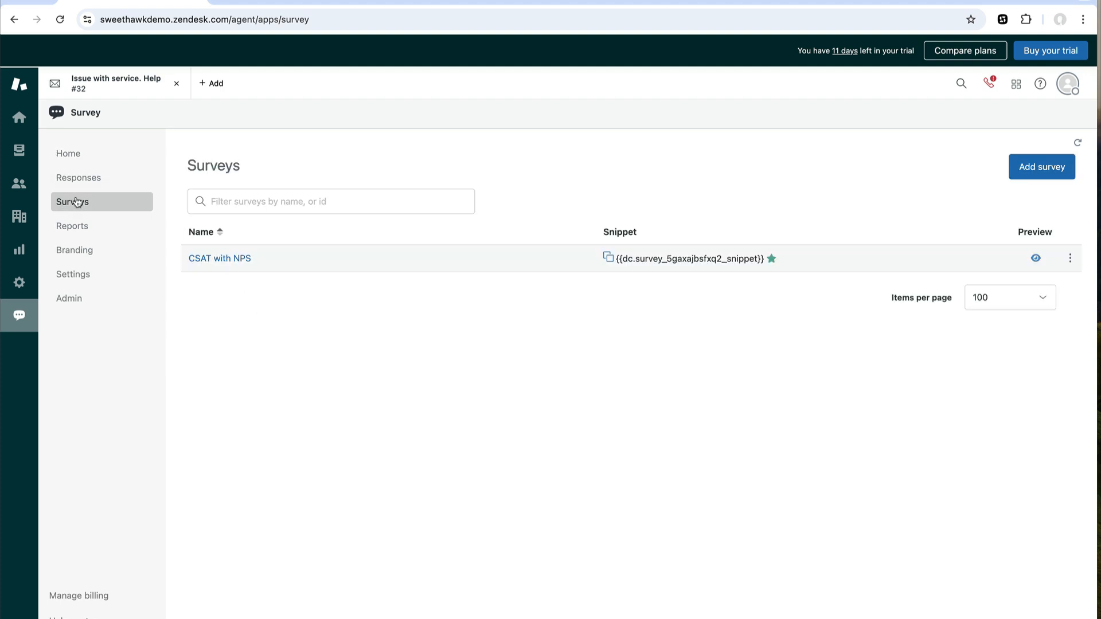
click(220, 258)
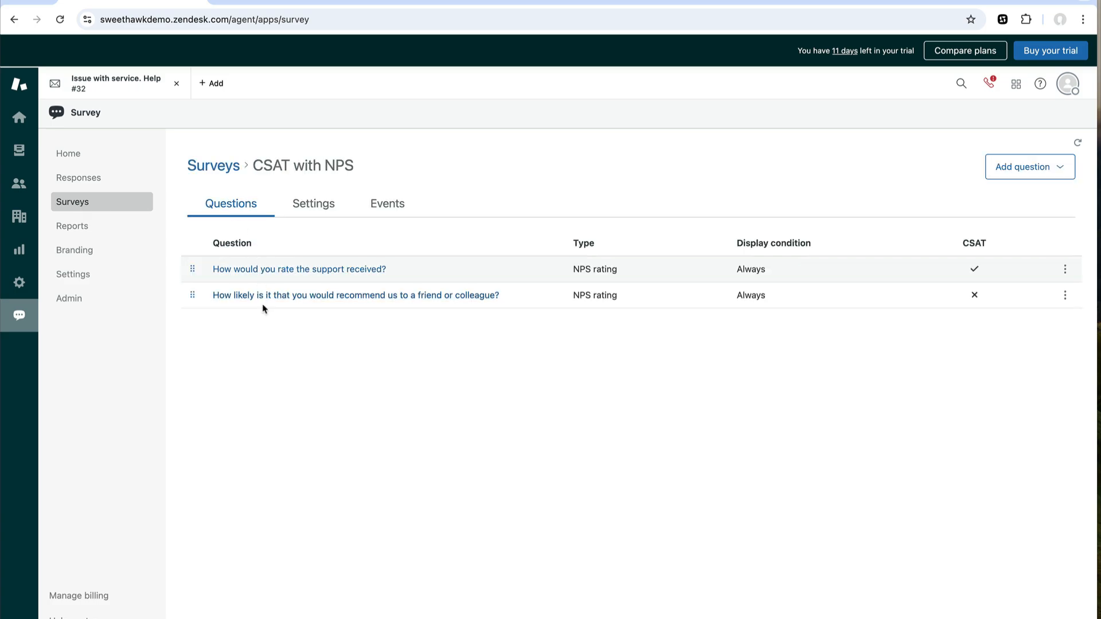
click(266, 271)
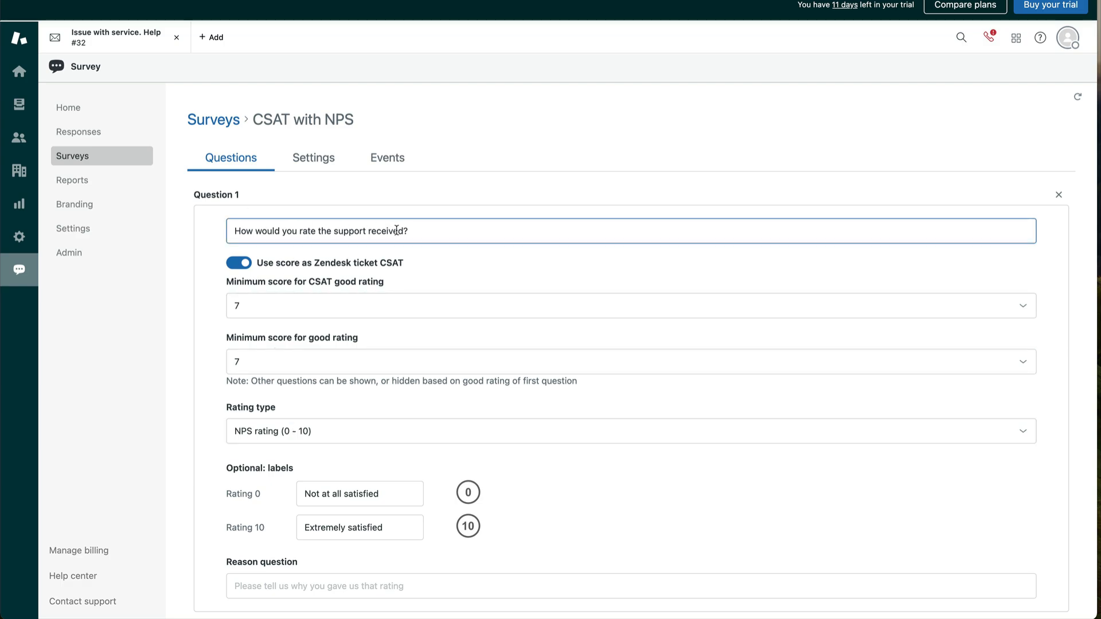
- Switch the rating type to Star rating (1 - 5) and label 5 stars 'Extremely satisfied'
click(290, 431)
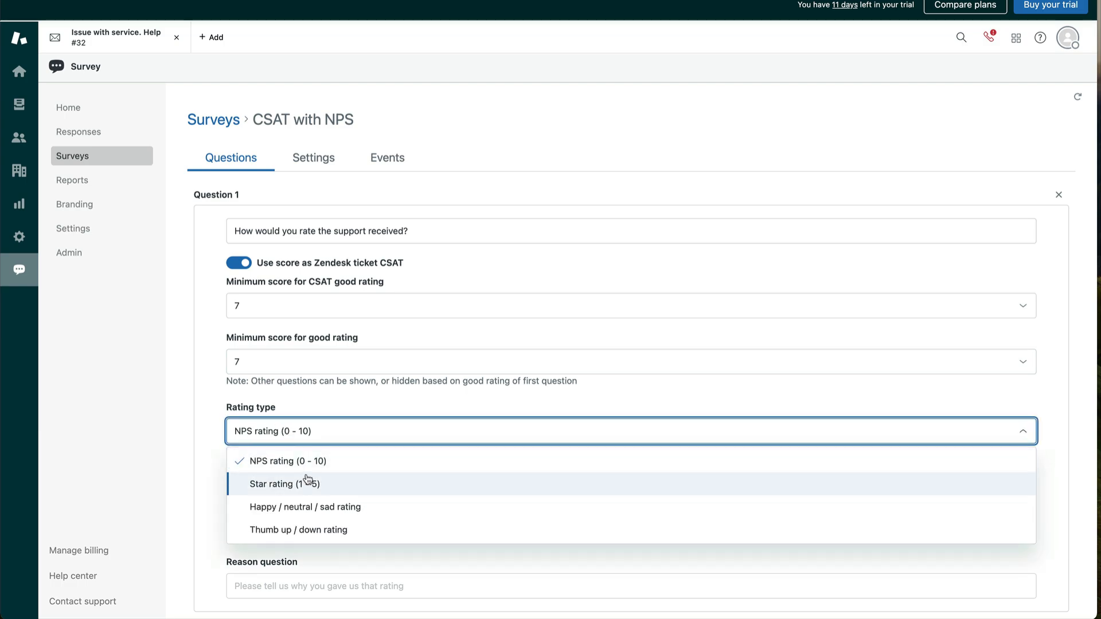
click(292, 427)
click(390, 525)
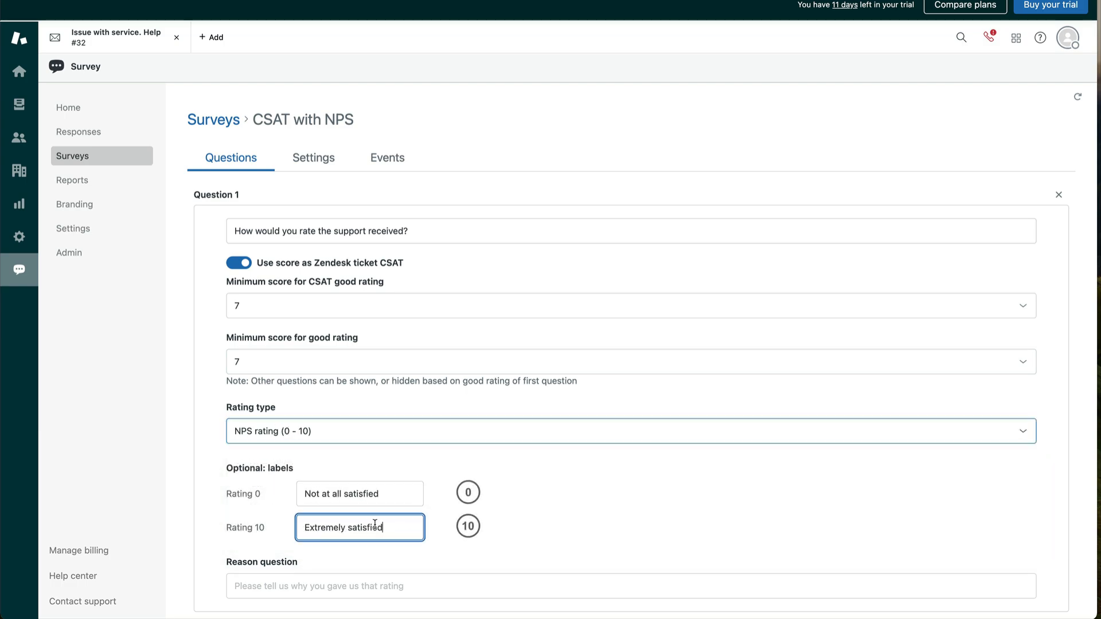
drag(390, 526, 252, 523)
key(ctrl+c)
click(259, 431)
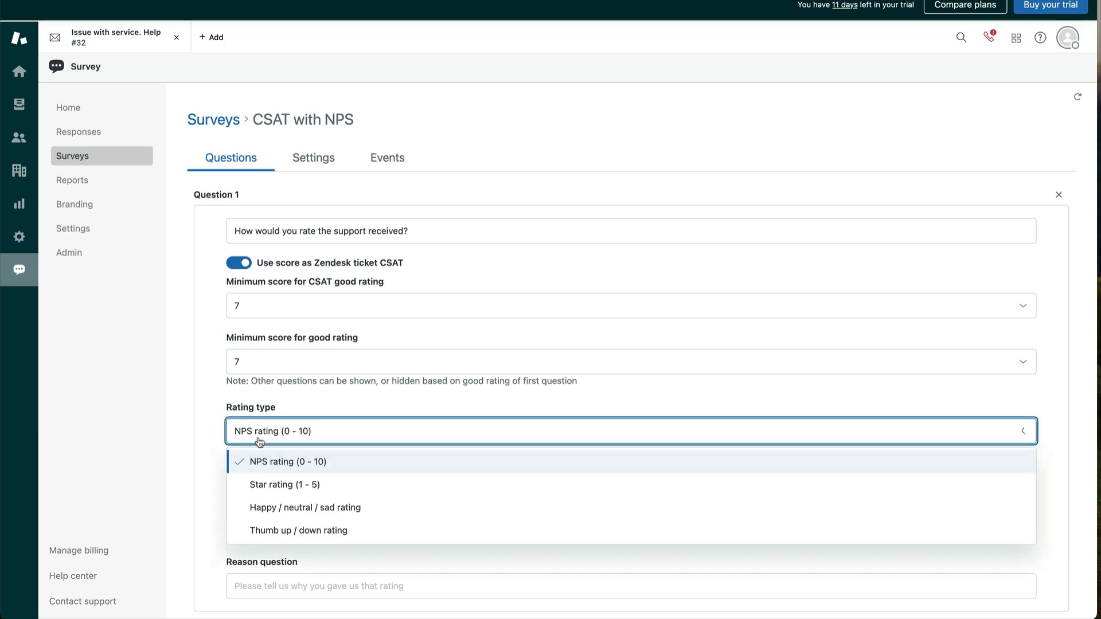
click(269, 484)
click(332, 521)
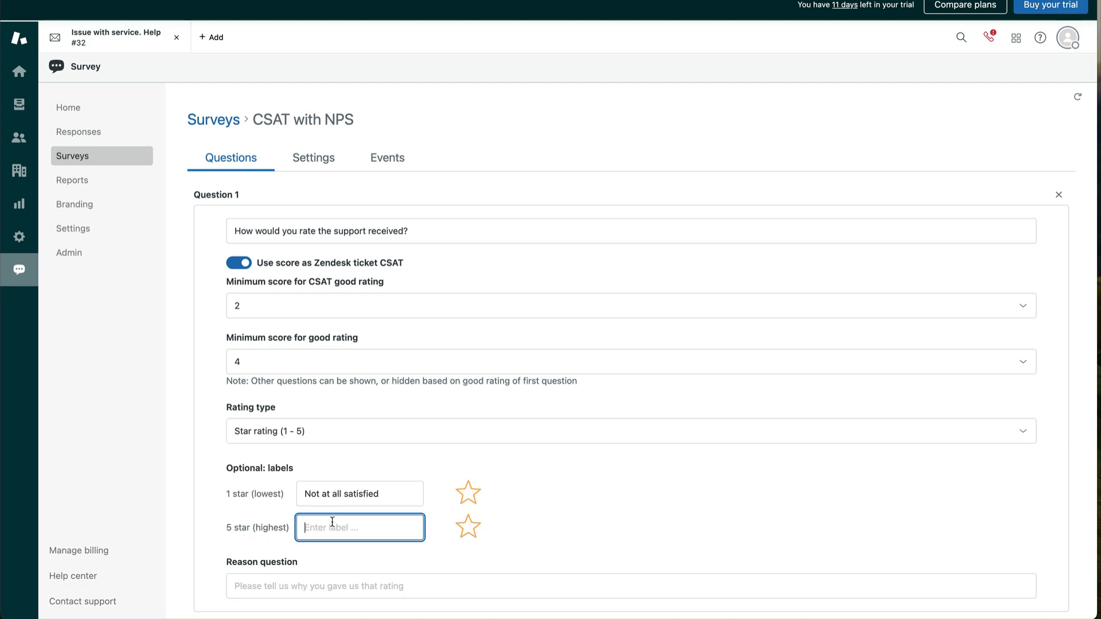
key(ctrl+v)
- Set the minimum score for a CSAT good rating to 4 and save the question
click(284, 302)
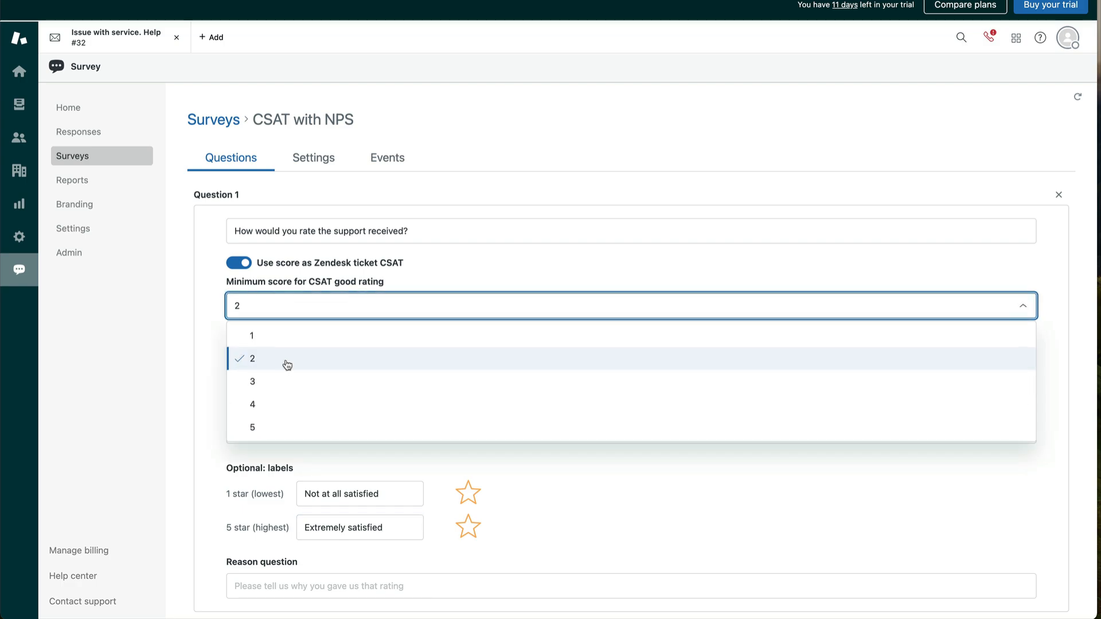
click(287, 404)
scroll(251, 516, down, 2)
click(237, 601)
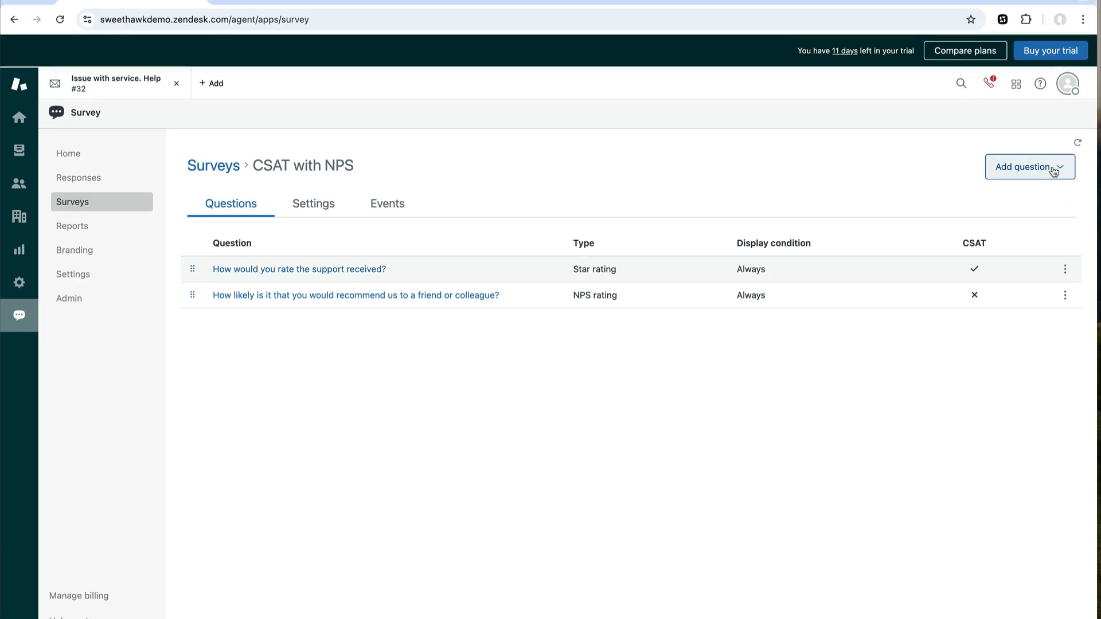
click(1053, 171)
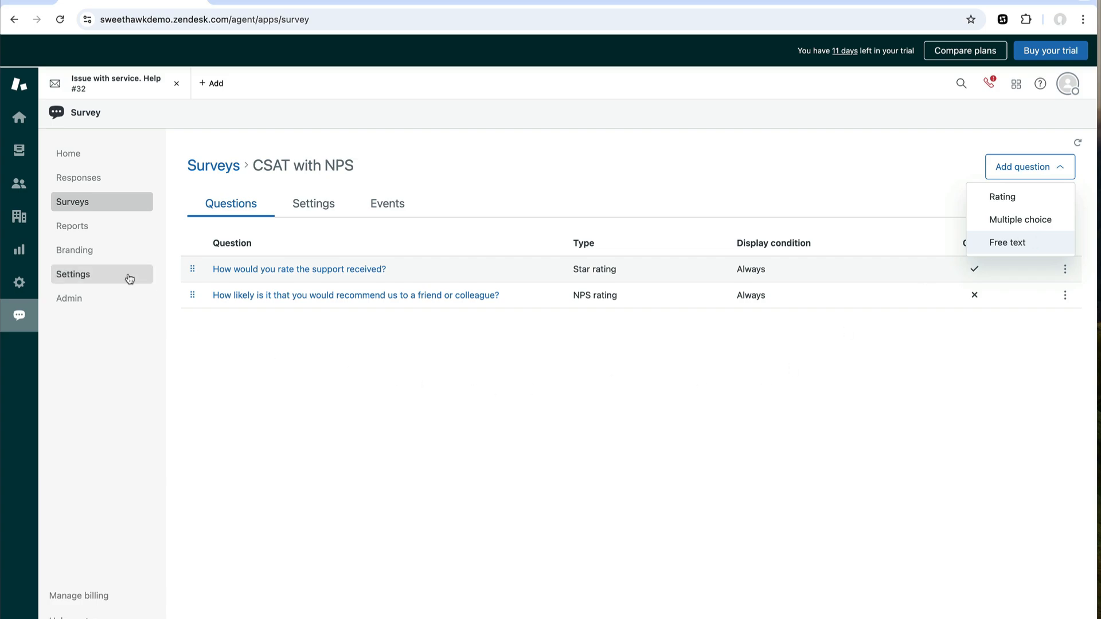
- Upload yourlogo.png as the survey logo in Branding settings
click(71, 252)
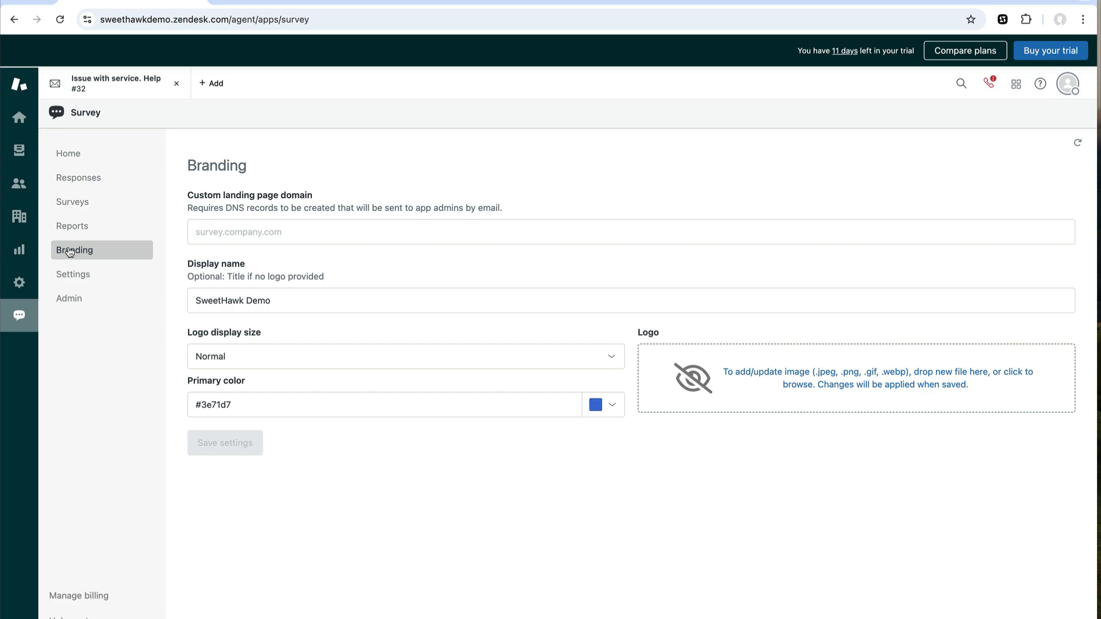
click(803, 378)
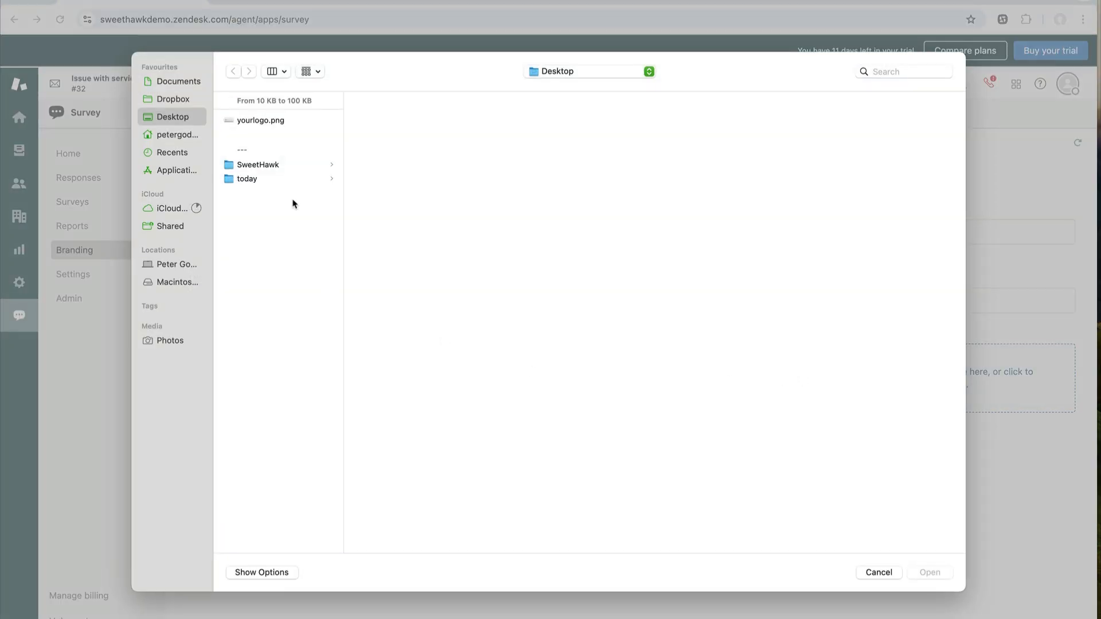
click(277, 122)
click(946, 577)
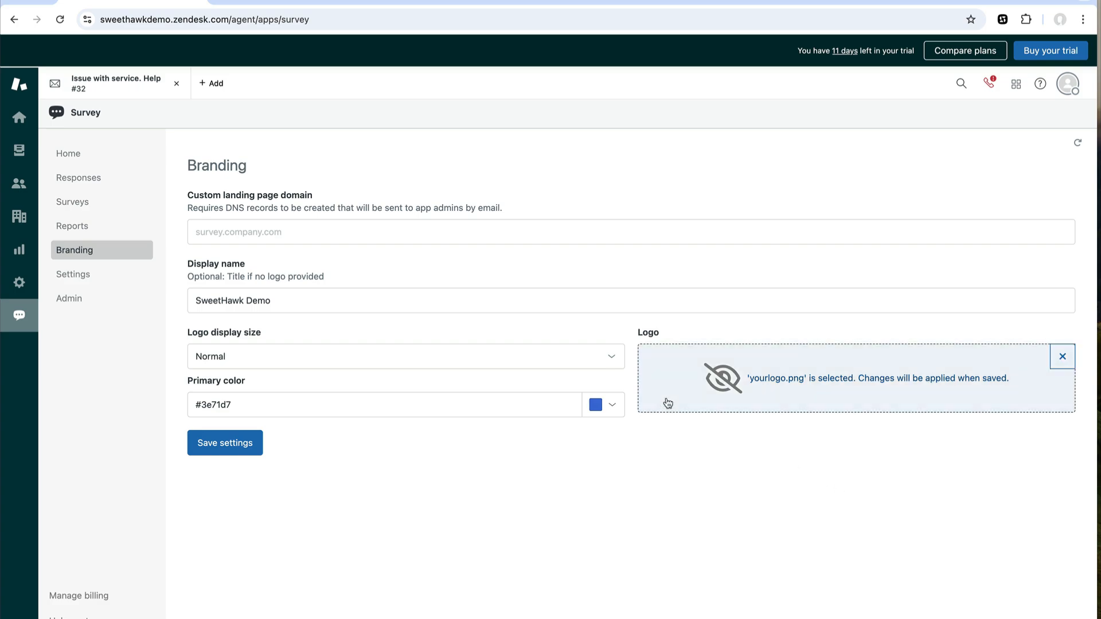
- Set the primary colour to #c7a21b, save the branding, and return to Surveys
click(615, 407)
click(644, 314)
click(696, 235)
drag(696, 235, 766, 202)
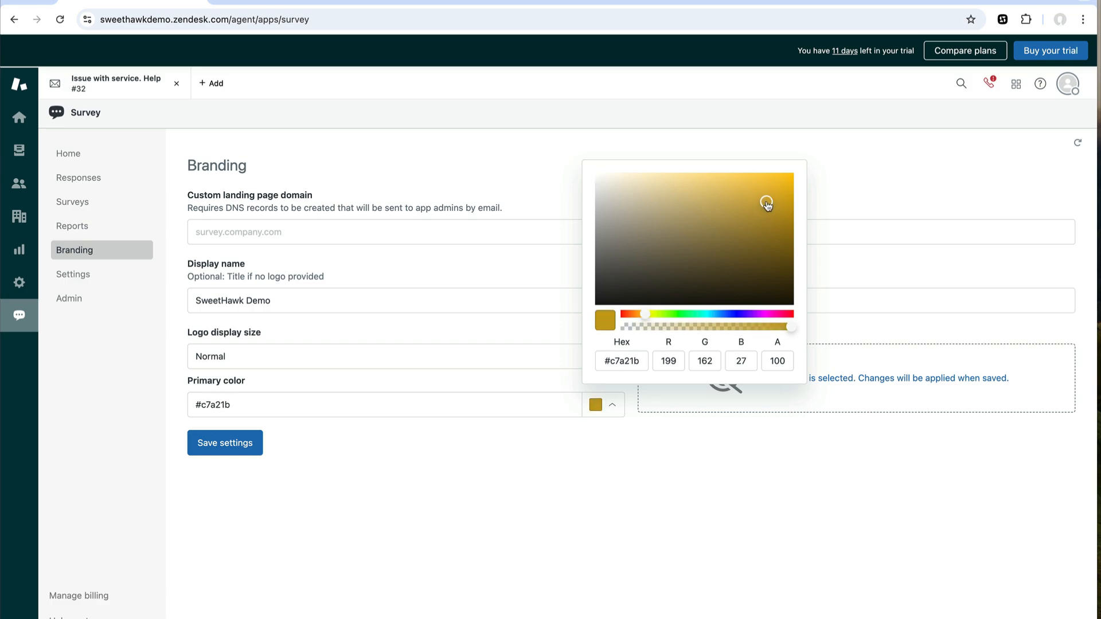
click(225, 446)
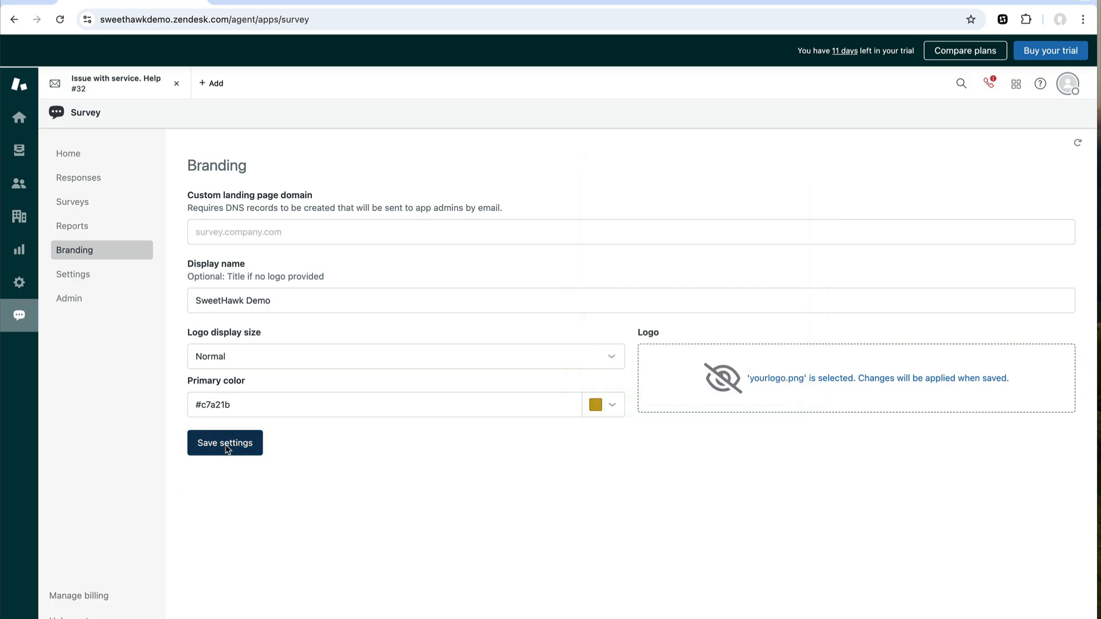
click(96, 201)
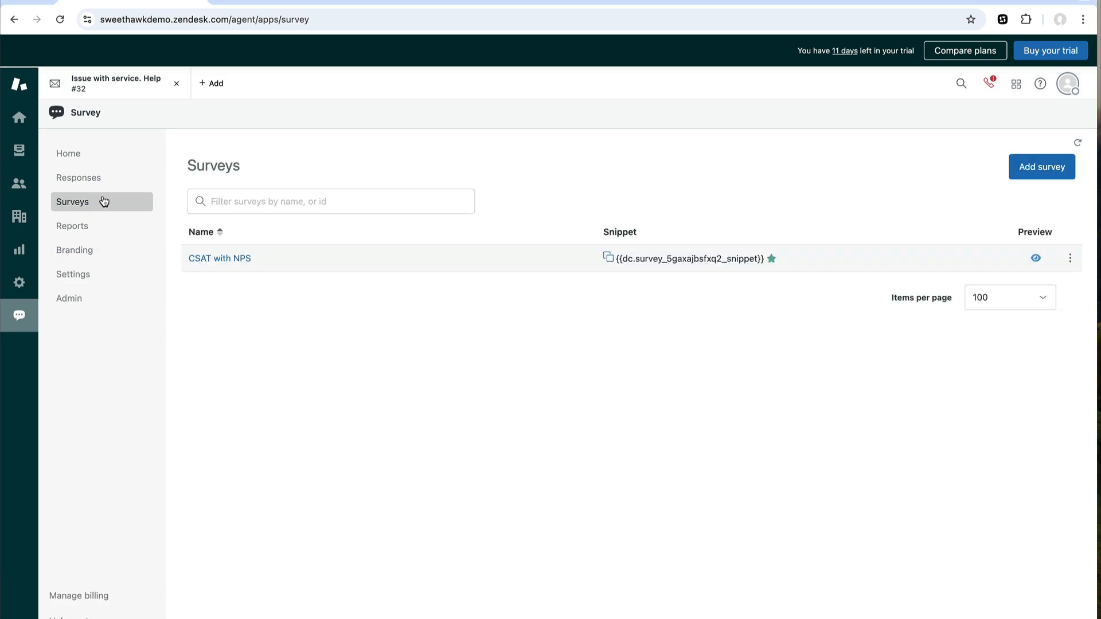
click(1035, 258)
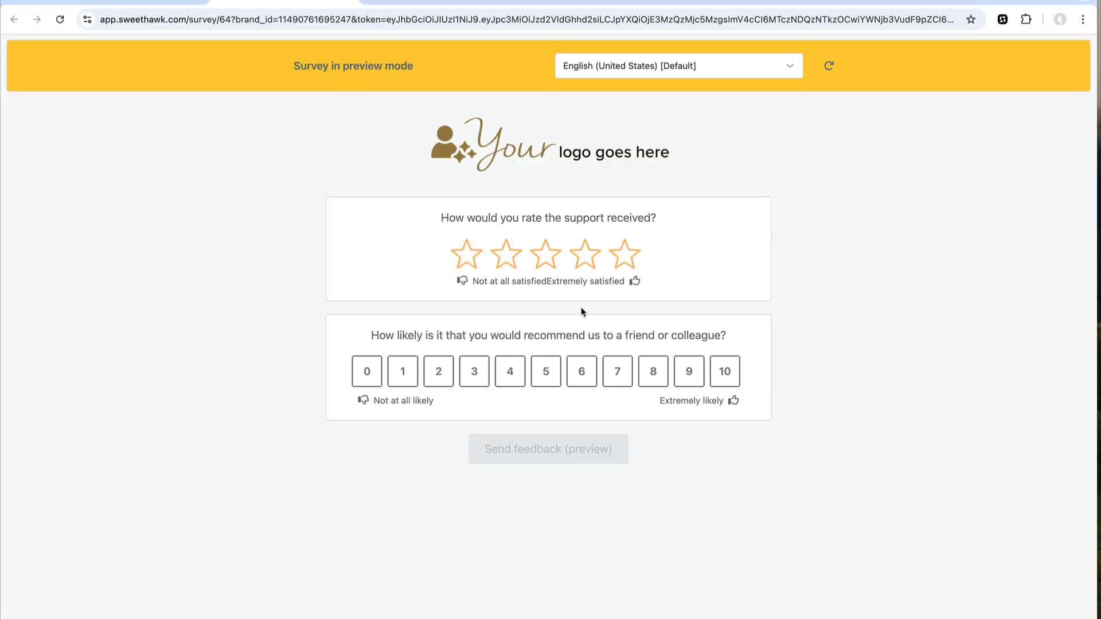
click(627, 255)
click(736, 383)
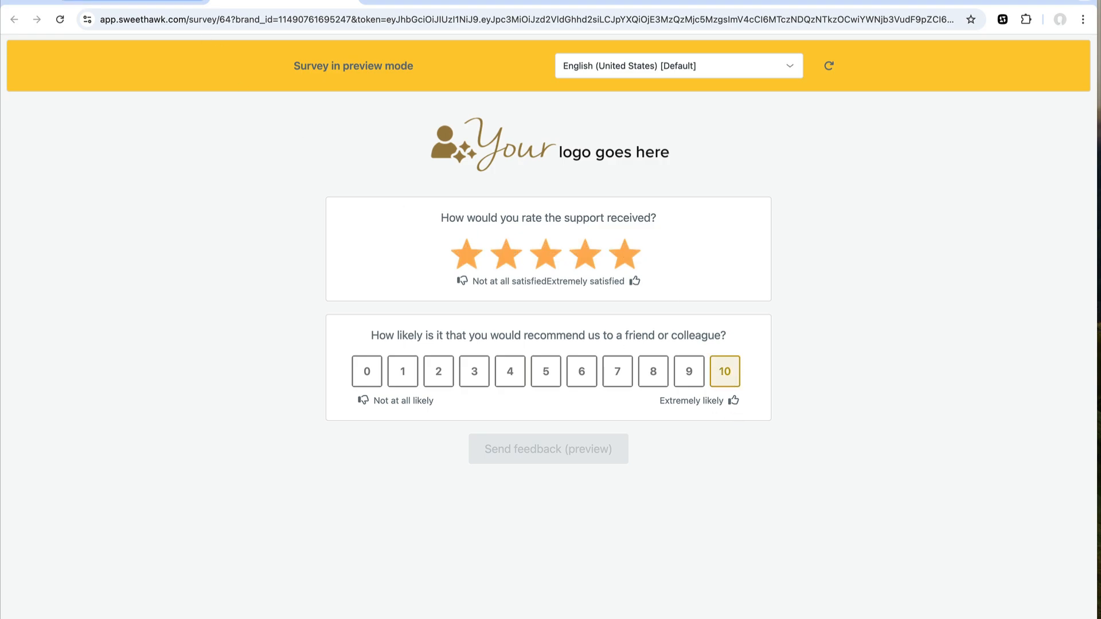
click(132, 2)
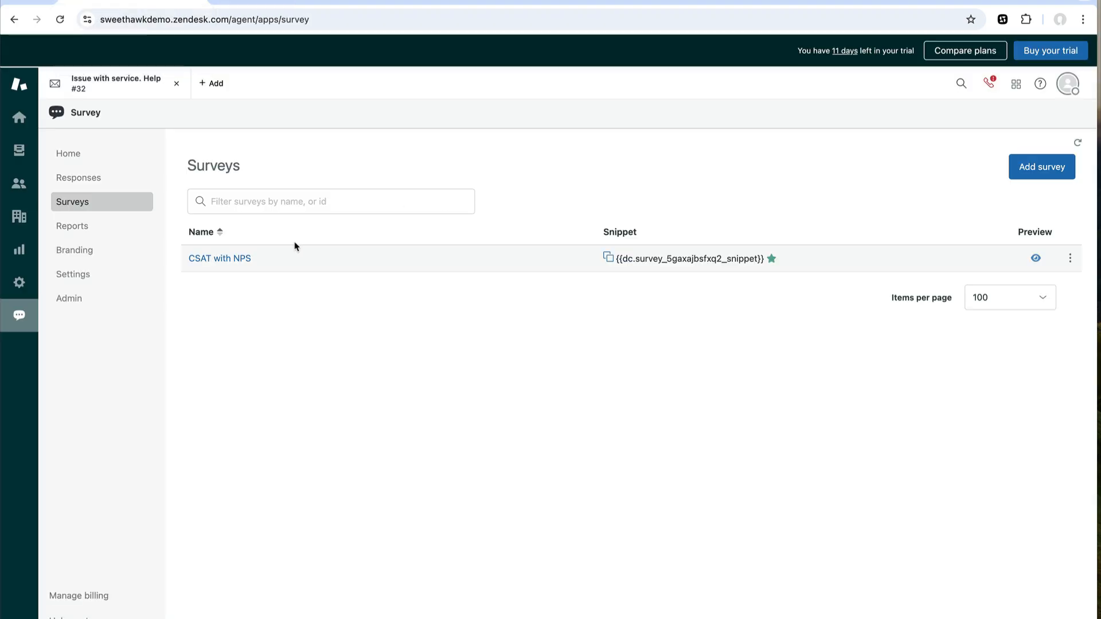
- Select the CSAT with NPS survey's snippet placeholder text, then go to the Automations admin page
click(228, 261)
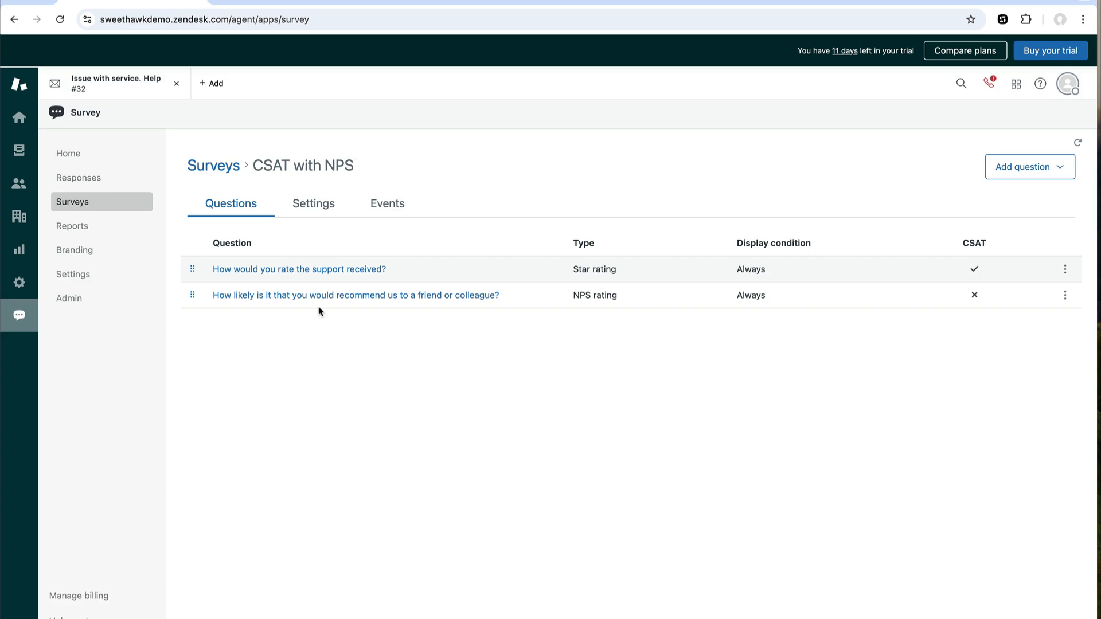
click(94, 206)
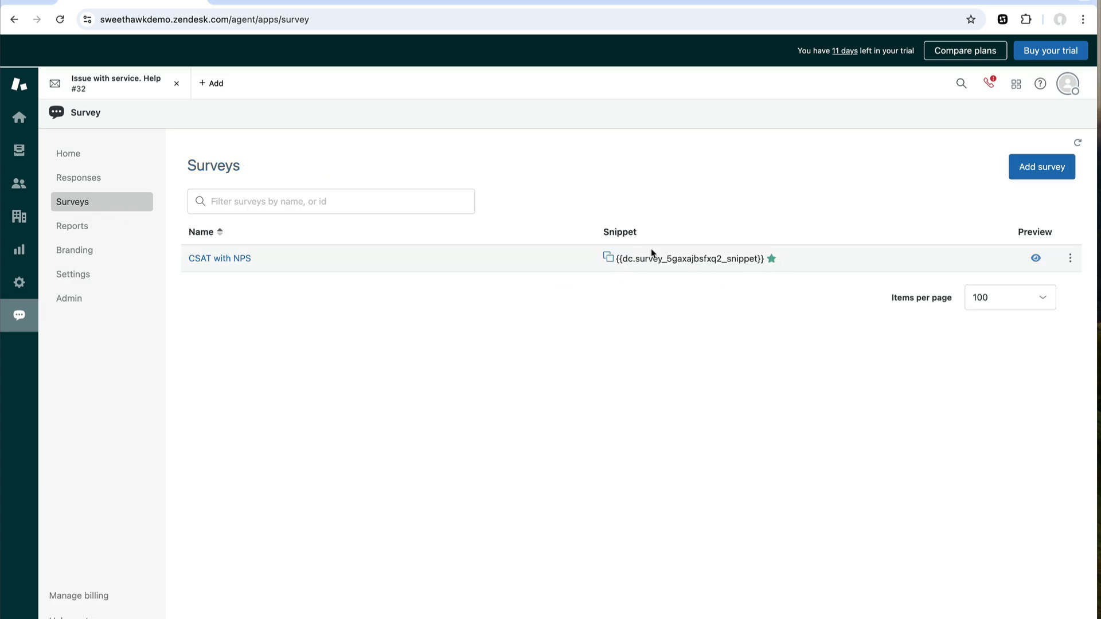
drag(620, 261, 763, 262)
key(super+c)
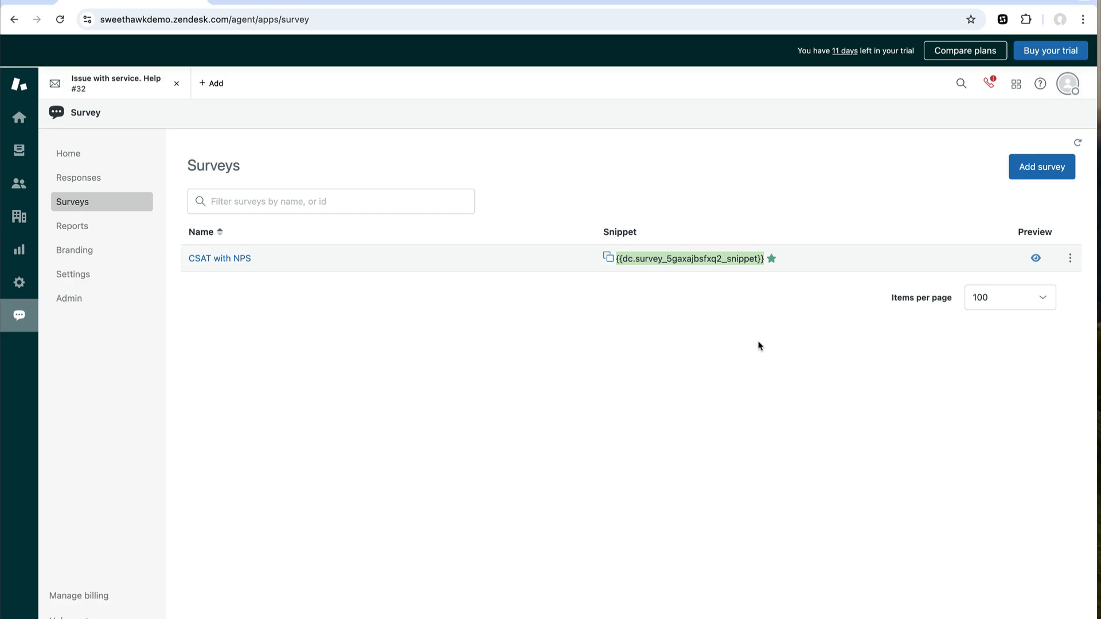
click(421, 20)
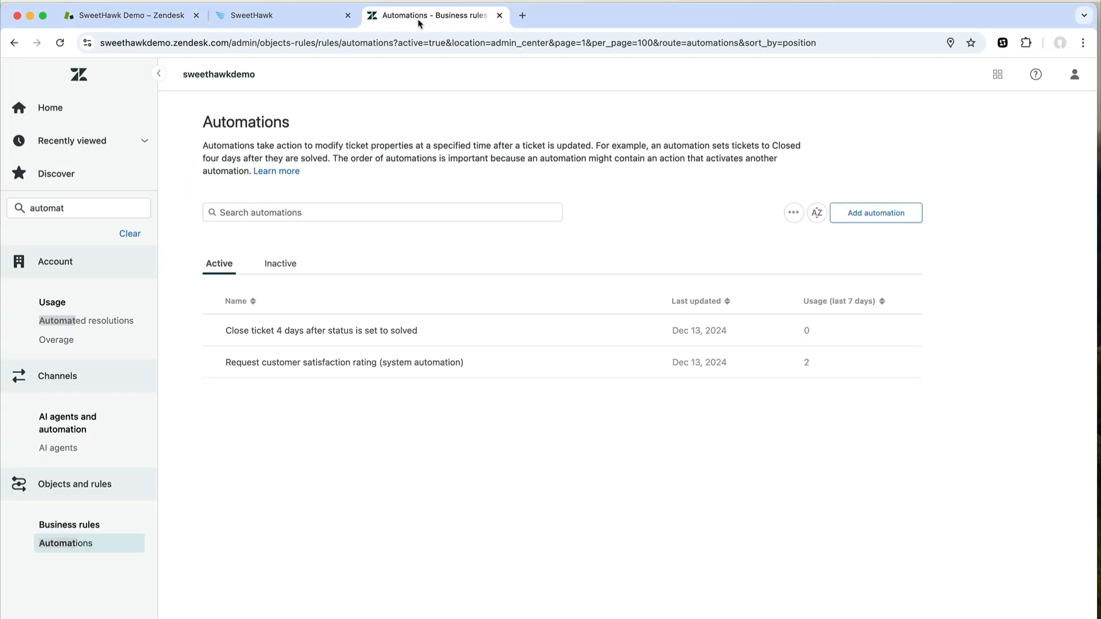
- Replace {{satisfaction.survey_section}} with the survey snippet in the satisfaction-rating automation's email body
click(354, 363)
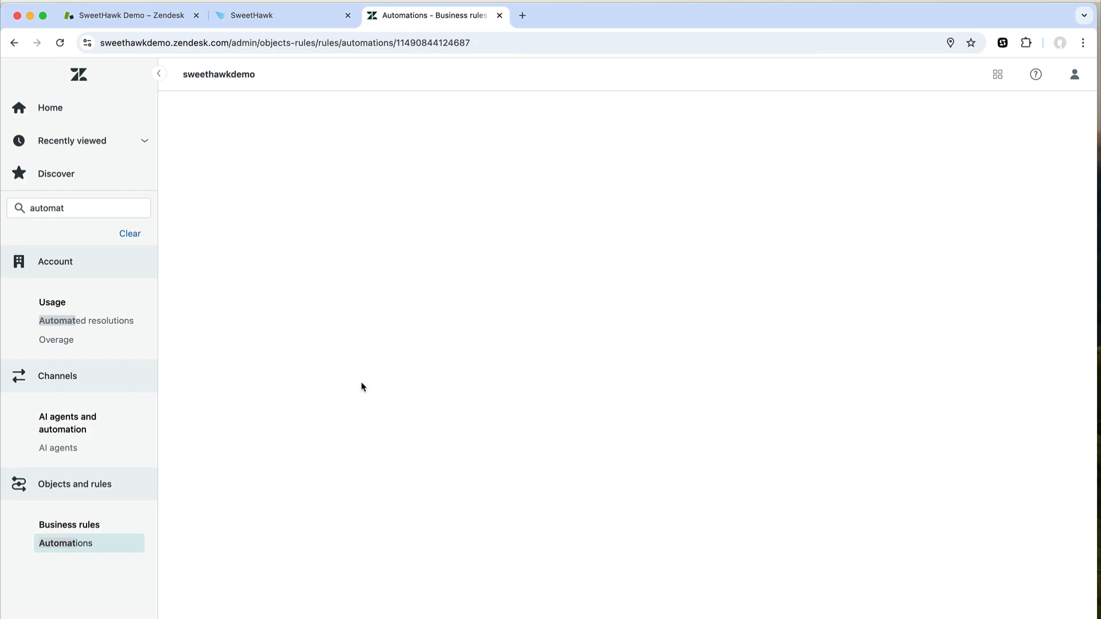
scroll(321, 436, down, 5)
drag(330, 457, 218, 456)
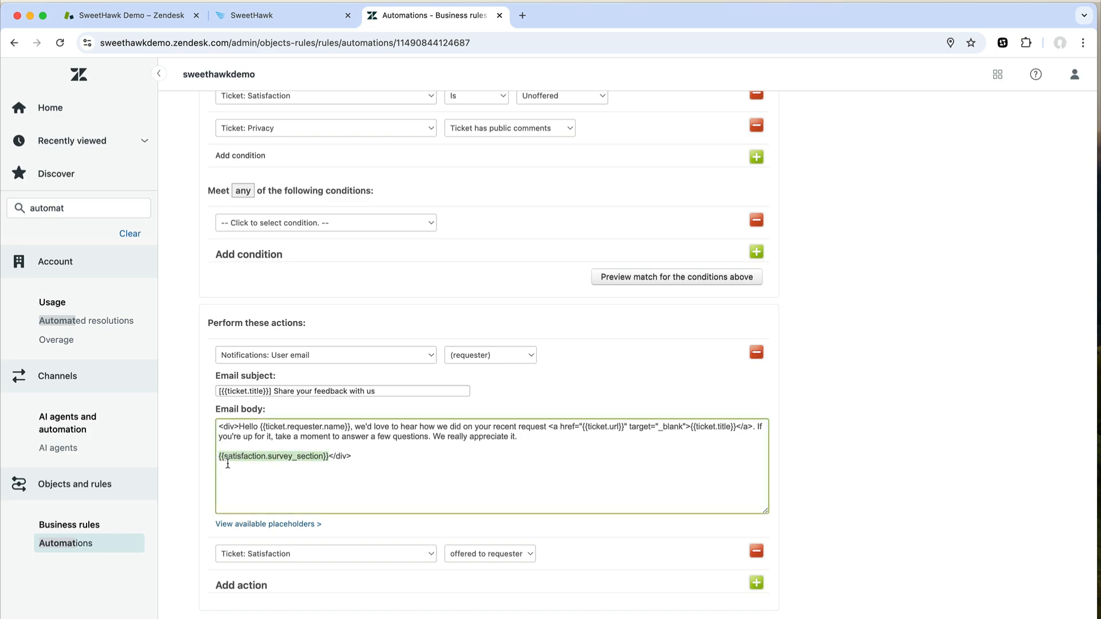
key(super+v)
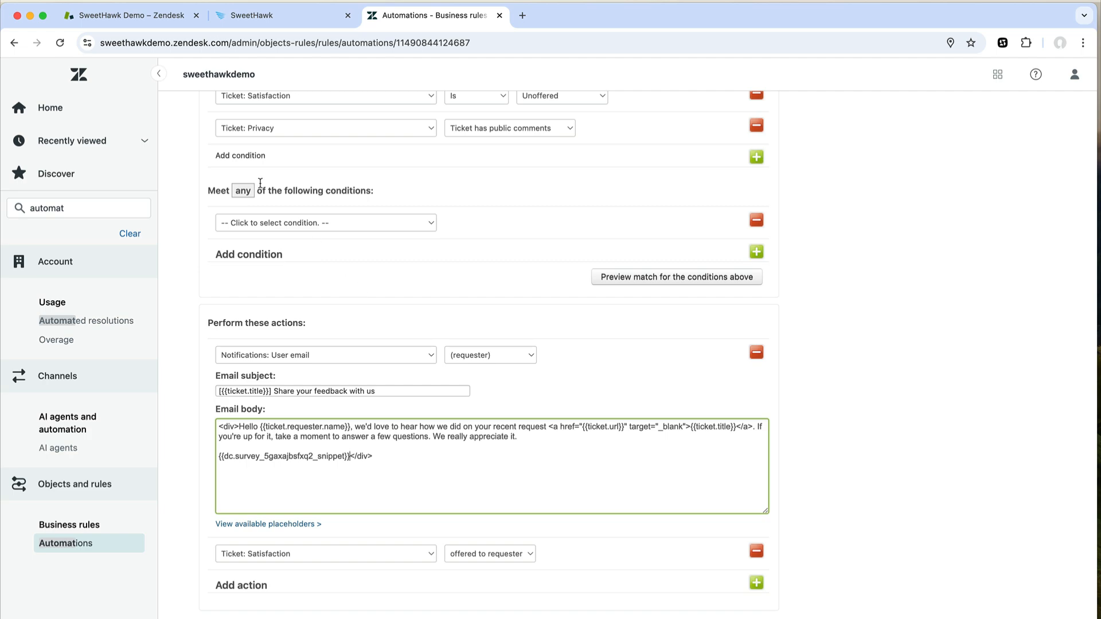
click(65, 210)
key(super+a)
- Search 'trigger' and open the 'Notify requester and CCs that ticket is solved' trigger
text(trig)
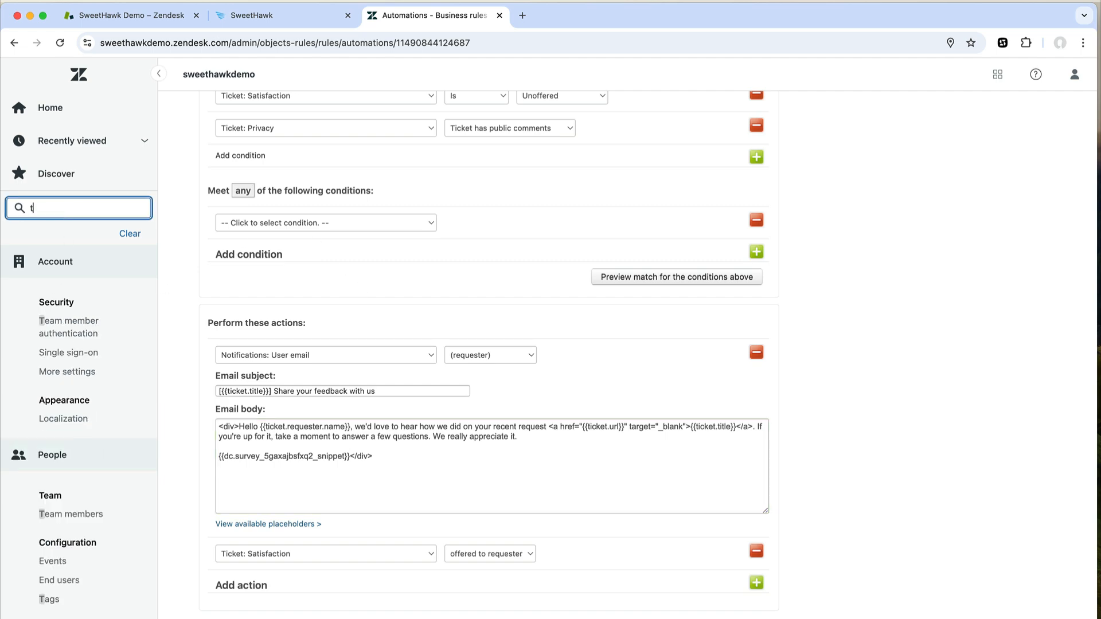
text(ger)
click(72, 321)
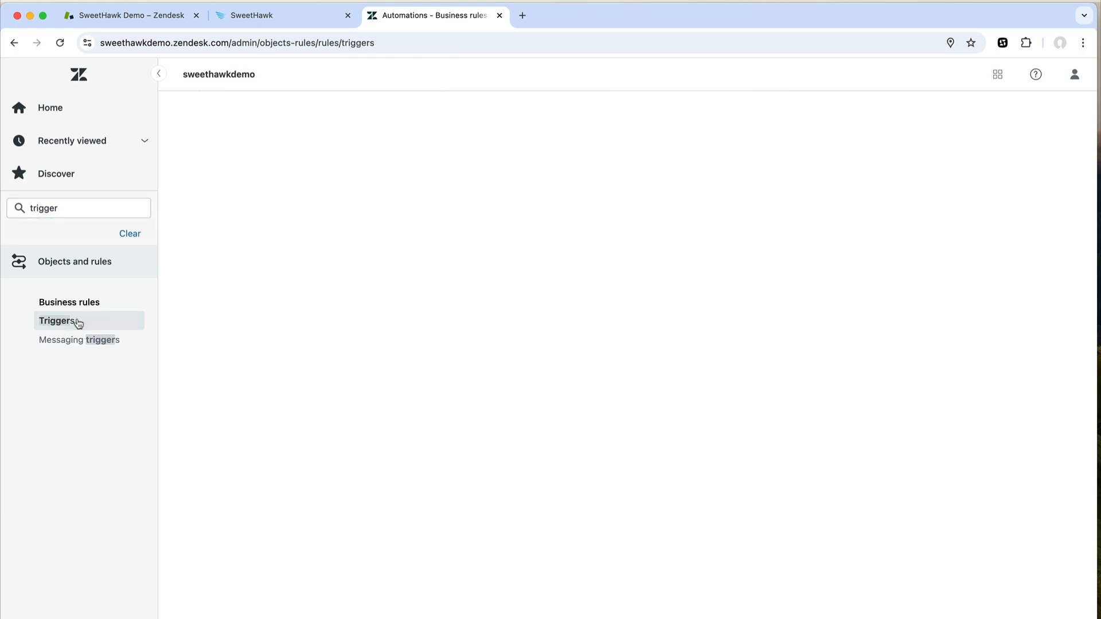
click(209, 433)
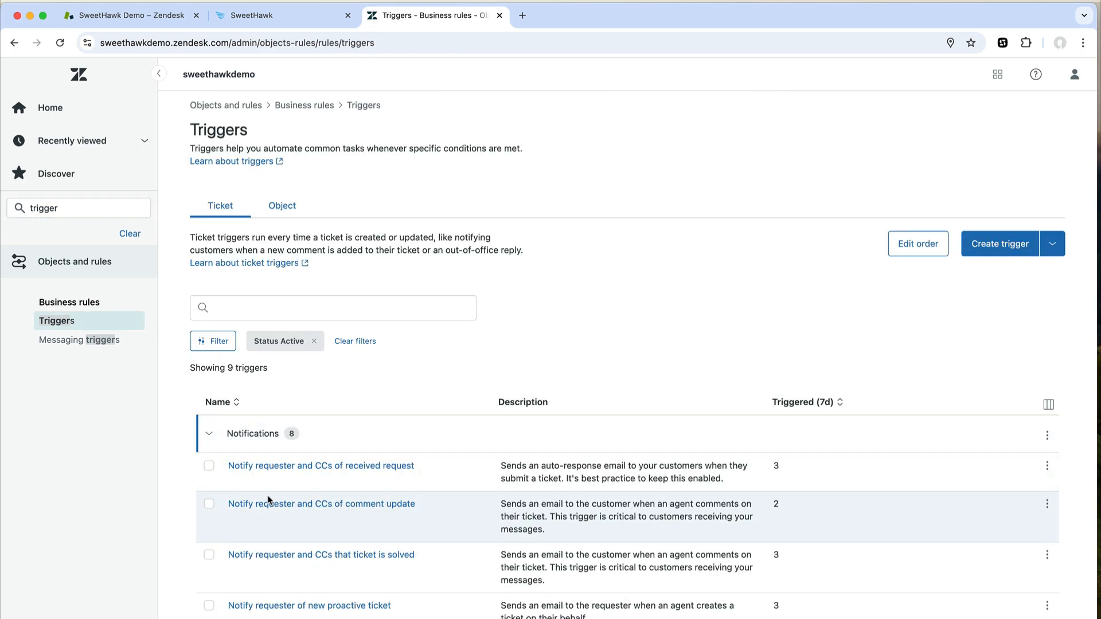
scroll(329, 514, down, 2)
scroll(330, 514, down, 3)
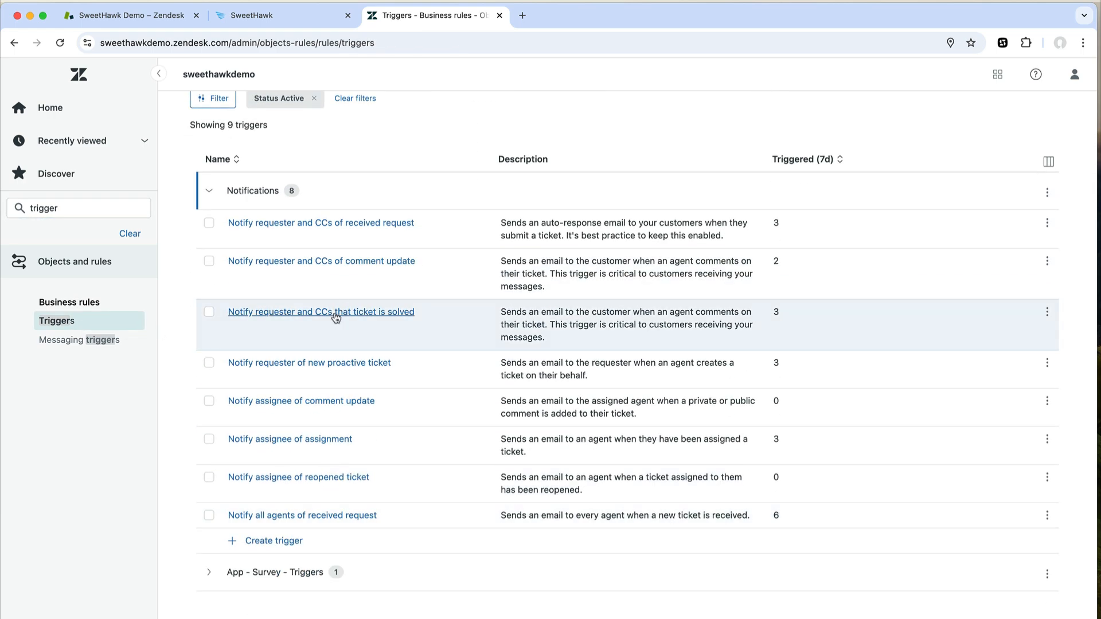
click(336, 314)
scroll(345, 433, down, 8)
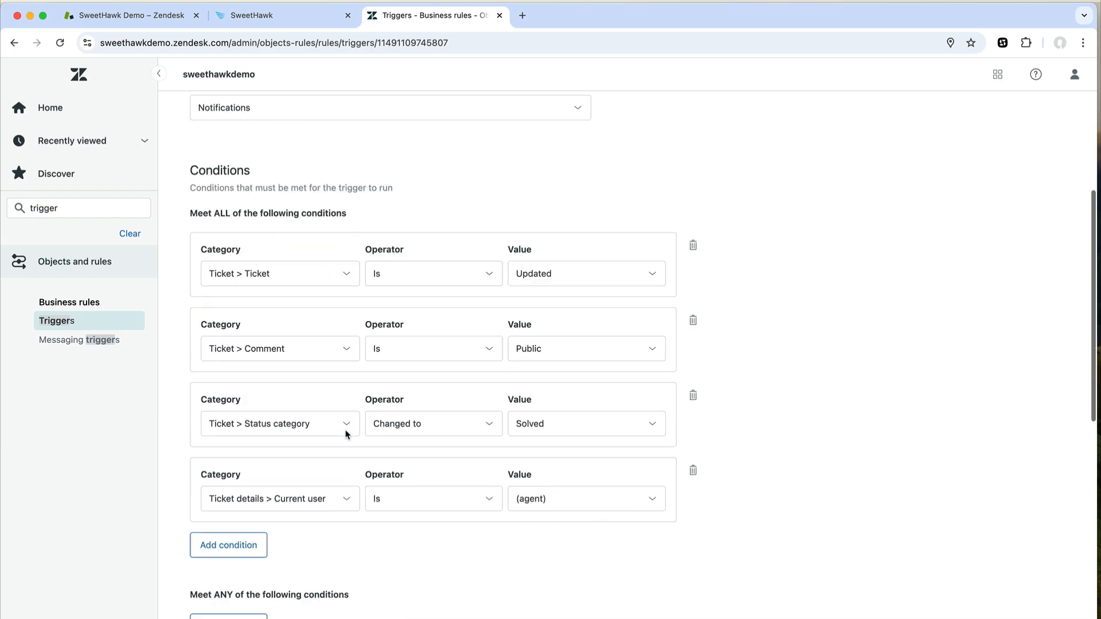
scroll(345, 434, down, 5)
- Add the survey snippet to the trigger's email body, with a feedback invitation sentence above it
click(370, 342)
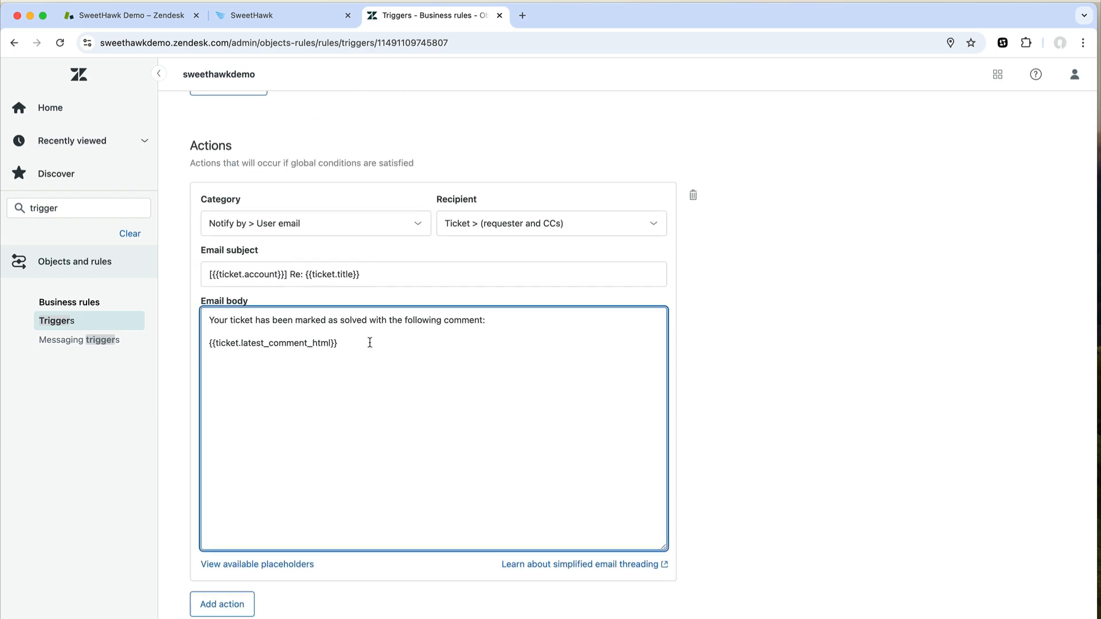
key(super+v)
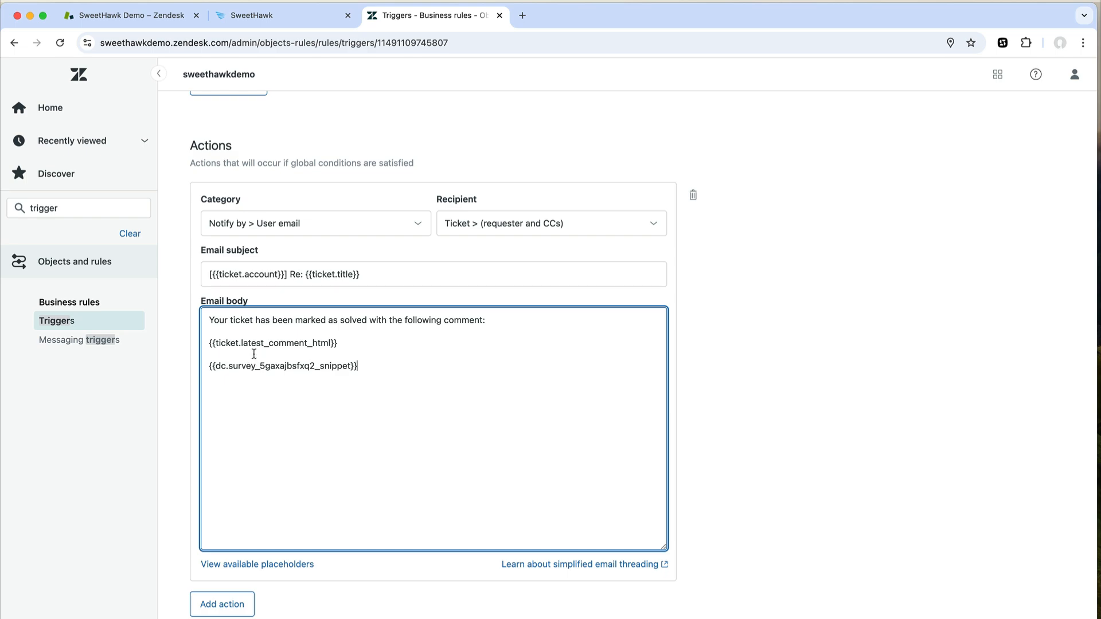
key(super+Tab)
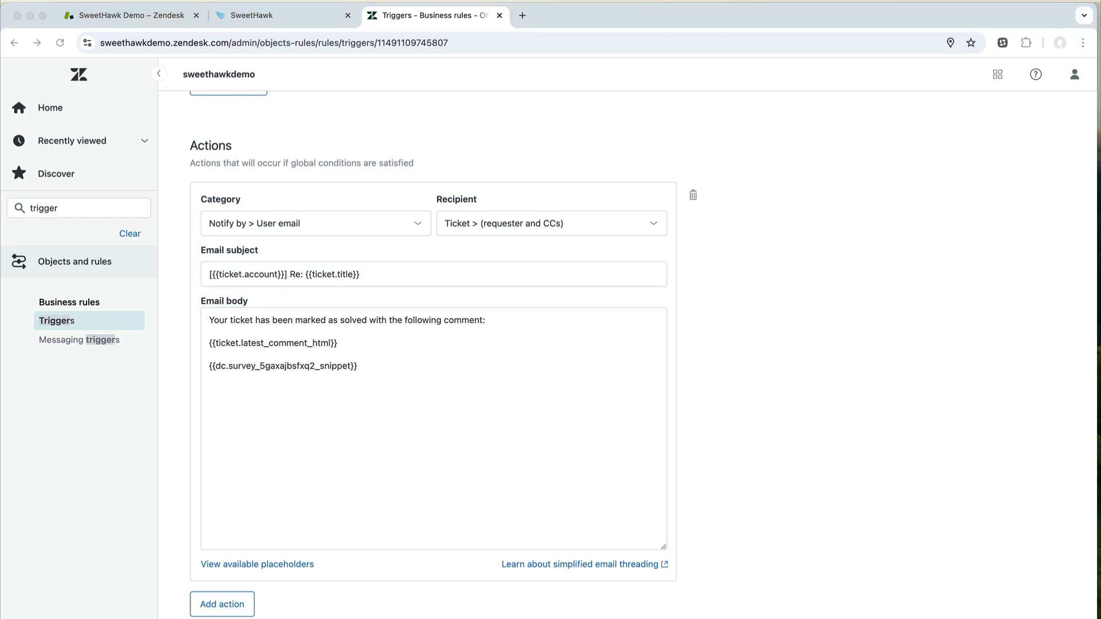
click(374, 353)
key(Return)
key(Up)
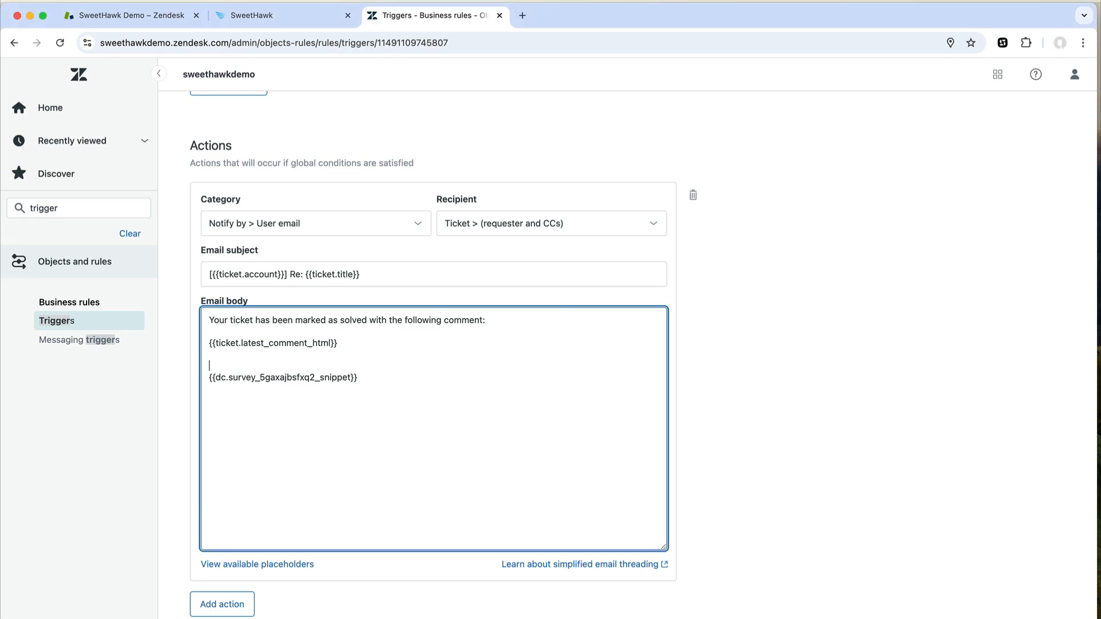
text(We'd love to hear what you think of our customer service. Please take a moment to answer one simple question below:)
key(Return)
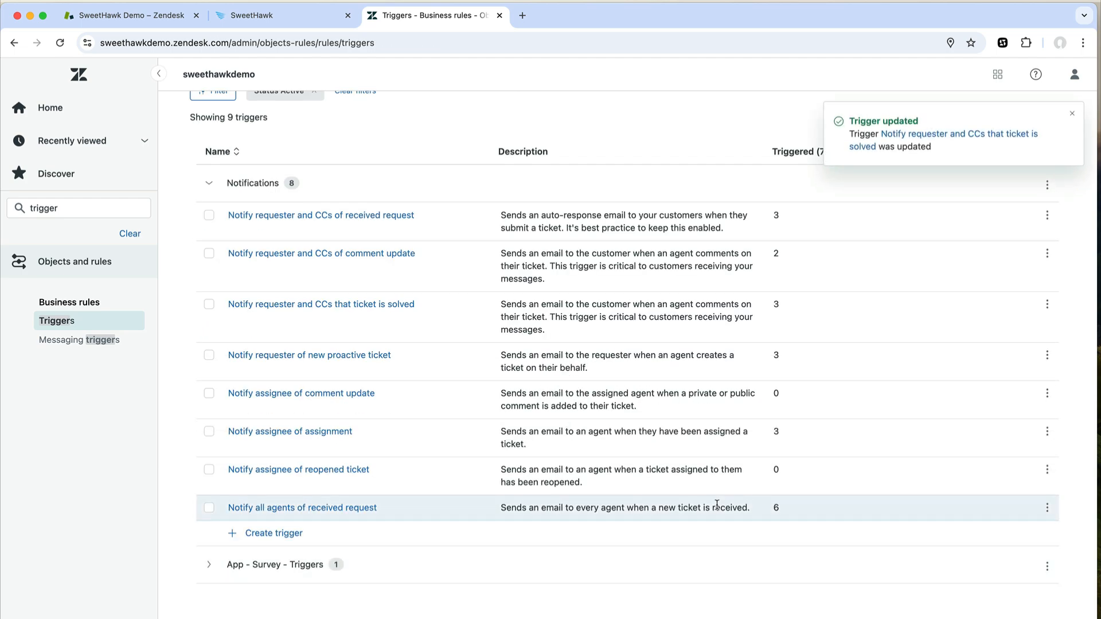
click(128, 16)
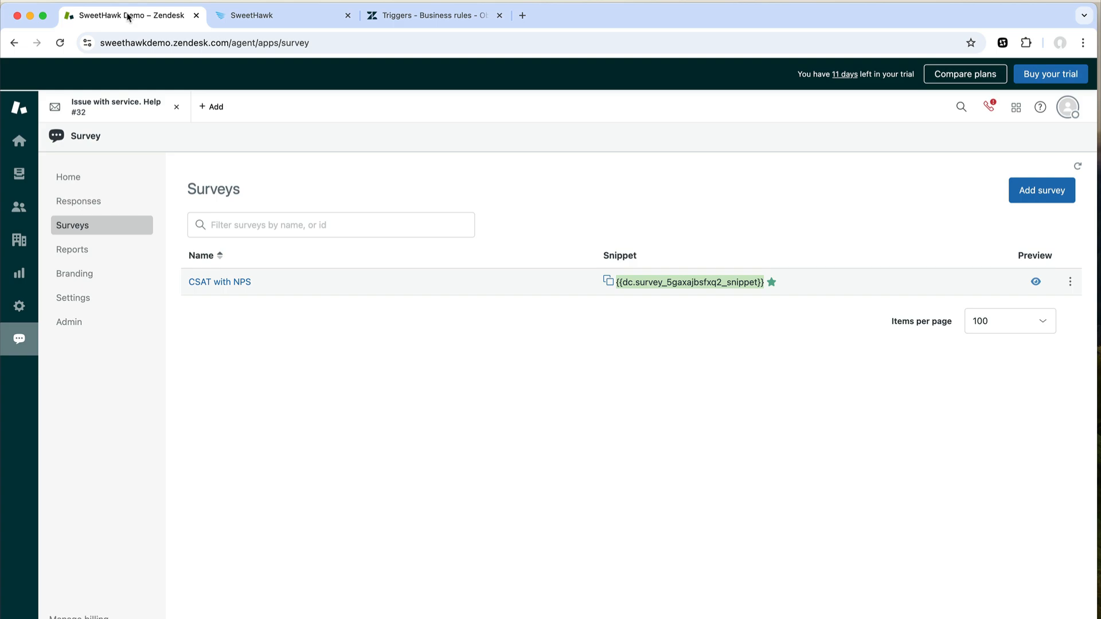
- Solve ticket #32 with the public reply 'This ticket is solved' and open its notification email
click(107, 113)
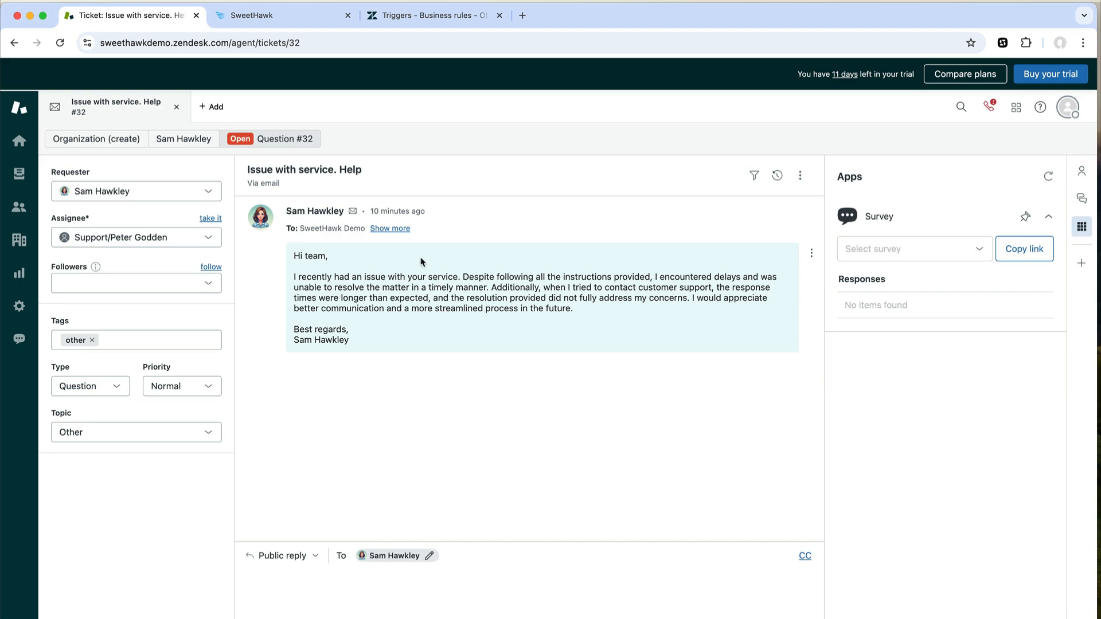
click(348, 583)
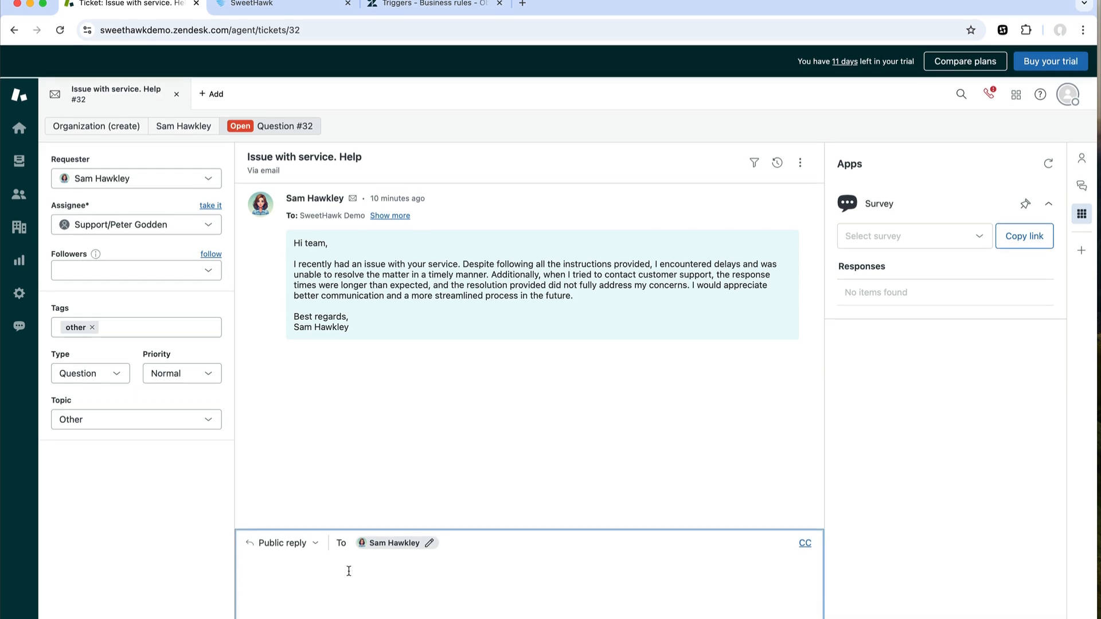
text(sol)
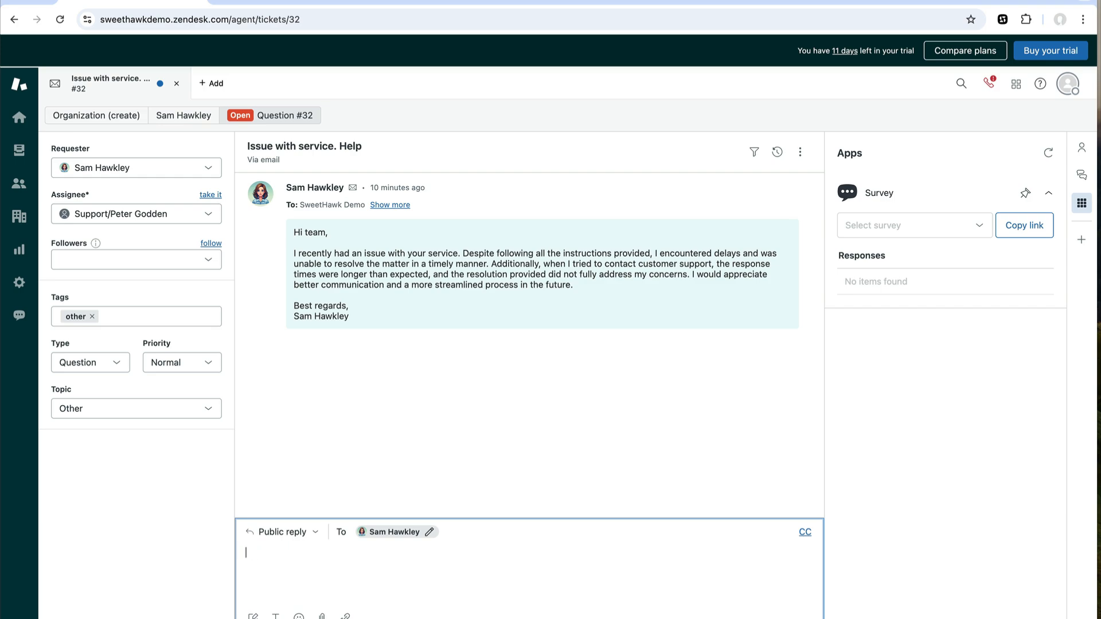
text(This ticket is solved)
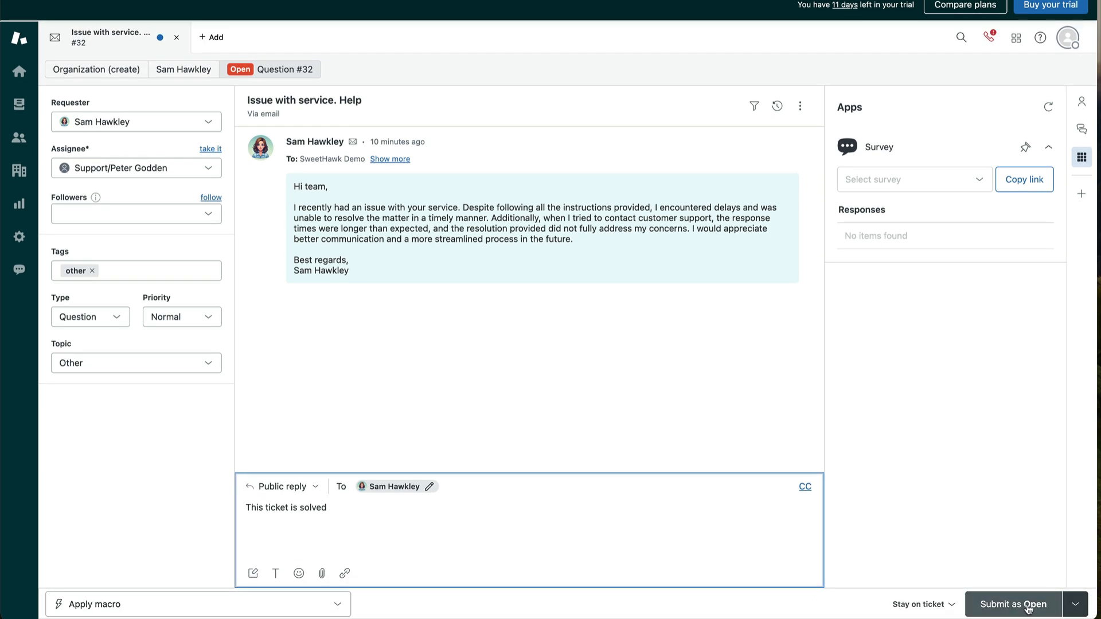
click(1074, 604)
click(1026, 569)
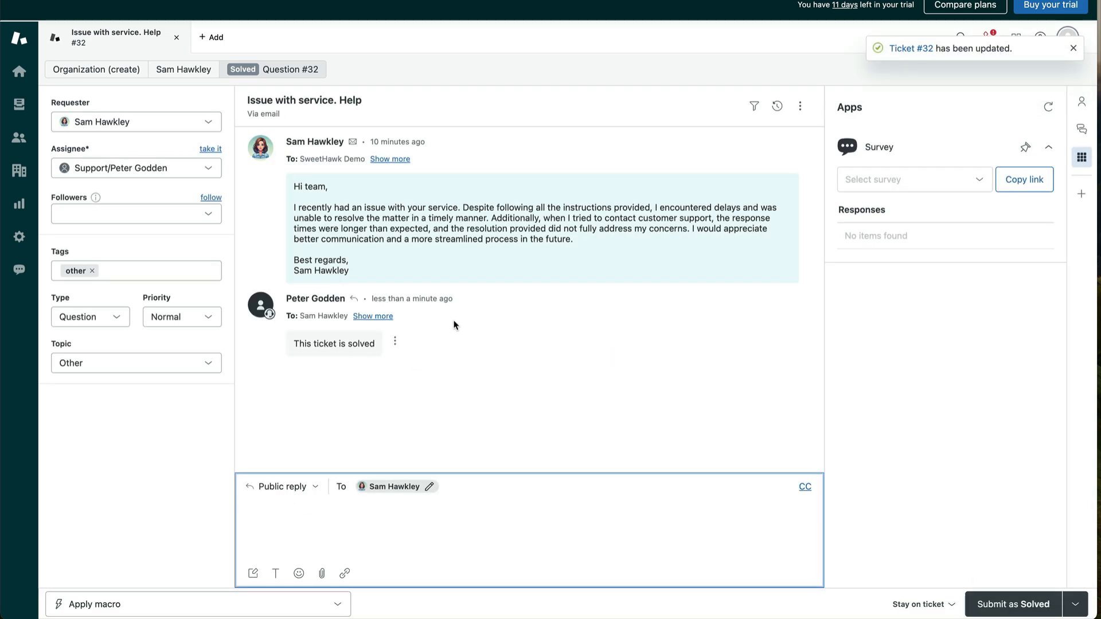
key(ctrl+Right)
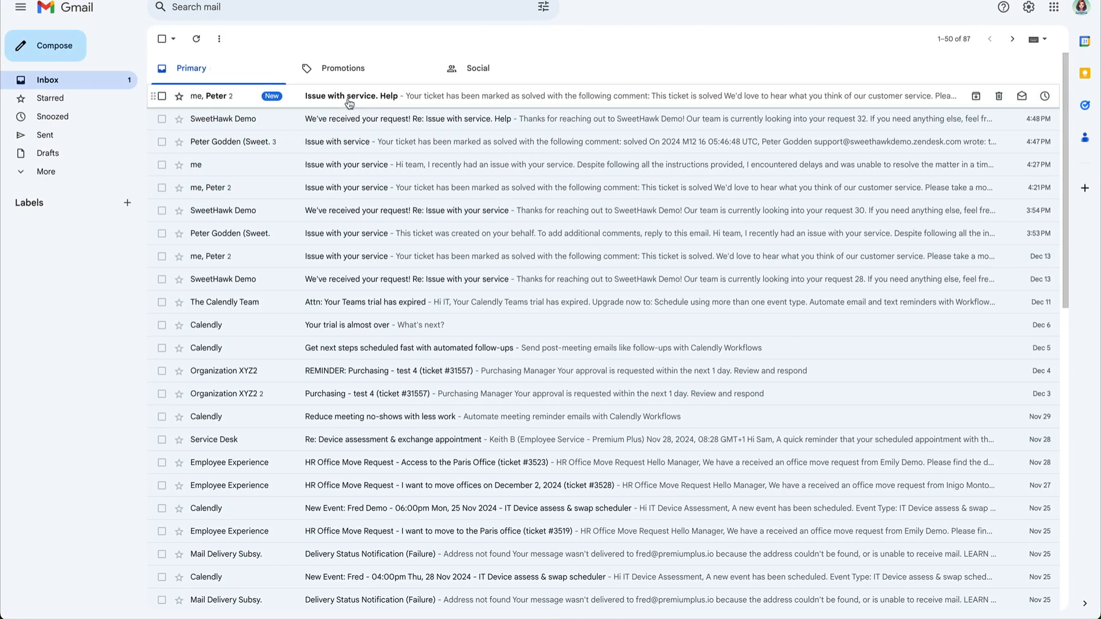
click(349, 104)
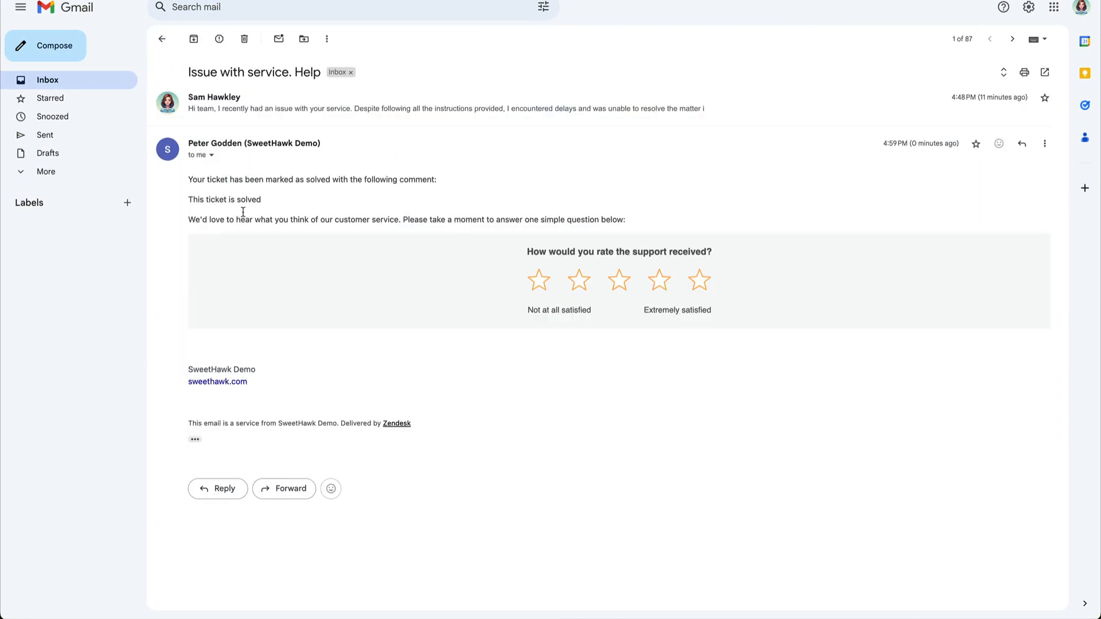